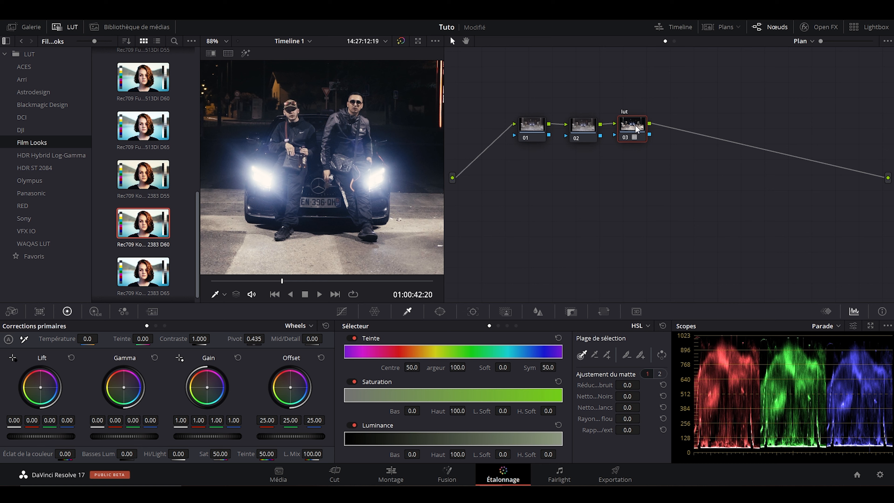
- Label the second node "pri" and the first node "temp/tint"
{"action": "left_click", "coordinate": [577, 124]}
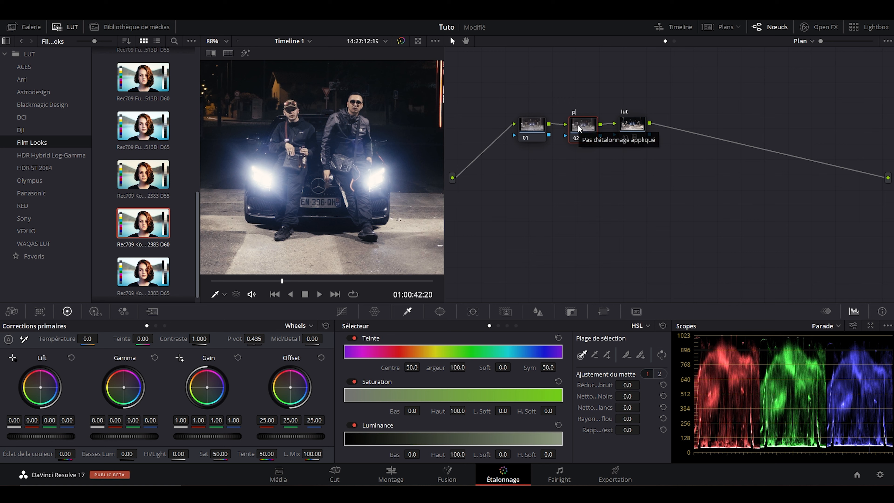
{"action": "key", "text": "Return"}
{"action": "left_click", "coordinate": [527, 127]}
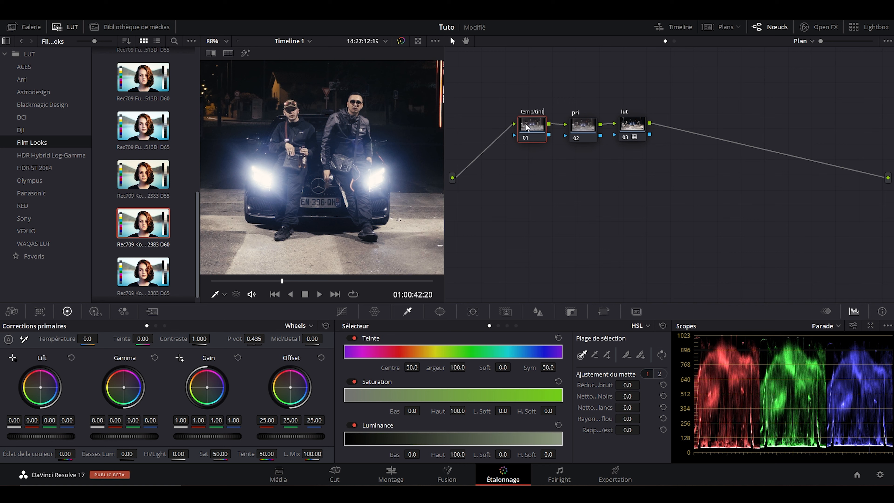
- On the pri node, set saturation to 71.20, highlights to -34.50, gamma to -0.01 and gain to 1.09, and hide the LUT browser
{"action": "left_click_drag", "start_coordinate": [591, 127], "coordinate": [598, 127]}
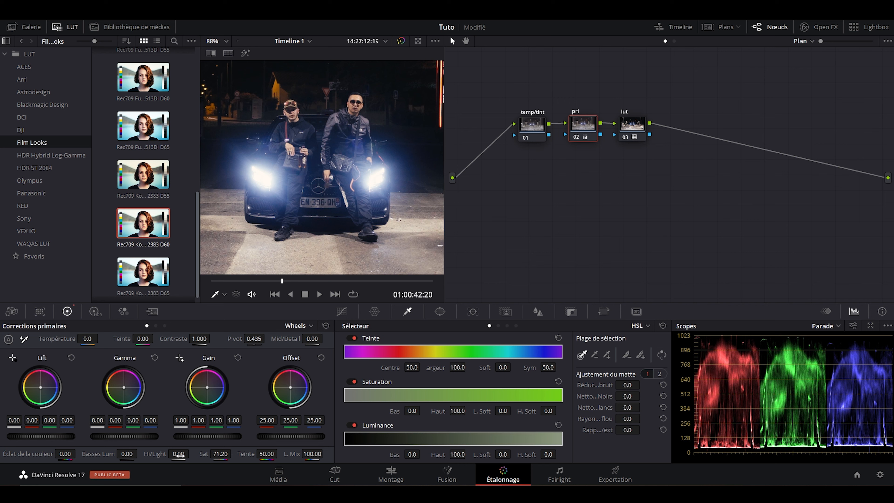
{"action": "left_click_drag", "start_coordinate": [192, 454], "coordinate": [192, 452]}
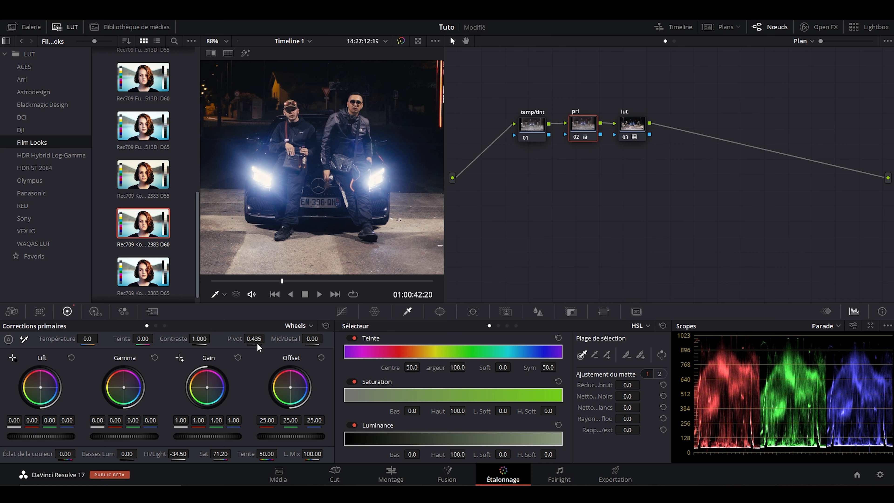
{"action": "left_click_drag", "start_coordinate": [139, 437], "coordinate": [144, 436]}
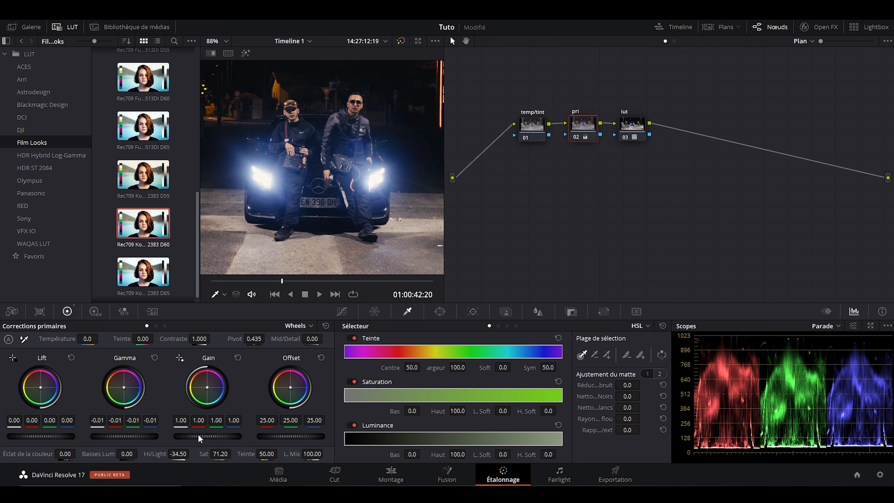
{"action": "left_click_drag", "start_coordinate": [199, 438], "coordinate": [202, 437]}
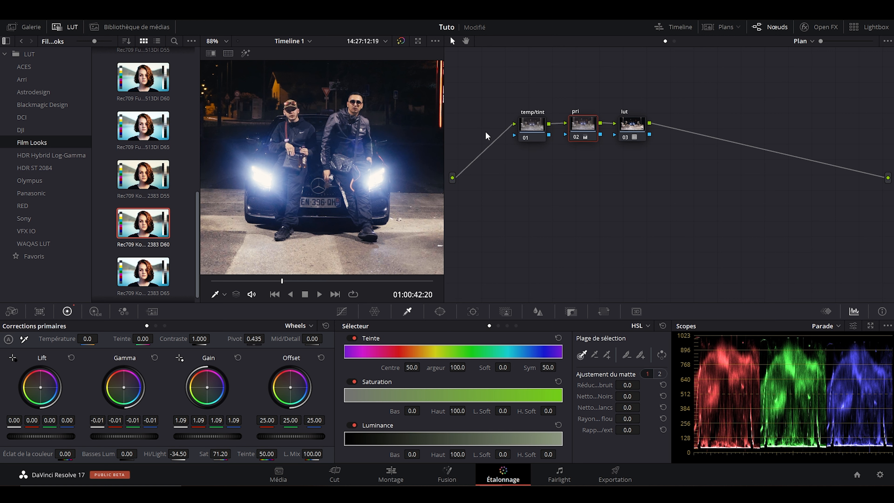
{"action": "left_click", "coordinate": [67, 26]}
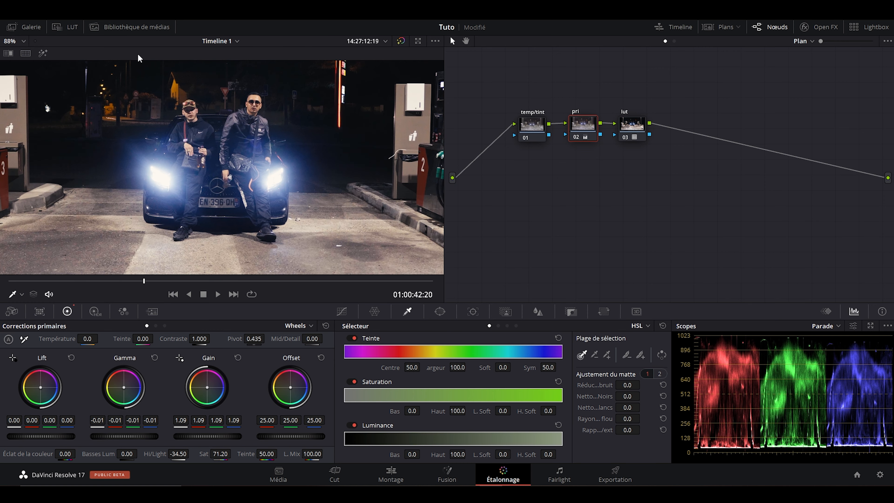
- On the temp/tint node, set the temperature to -120 and the tint to -3.50
{"action": "left_click", "coordinate": [532, 127]}
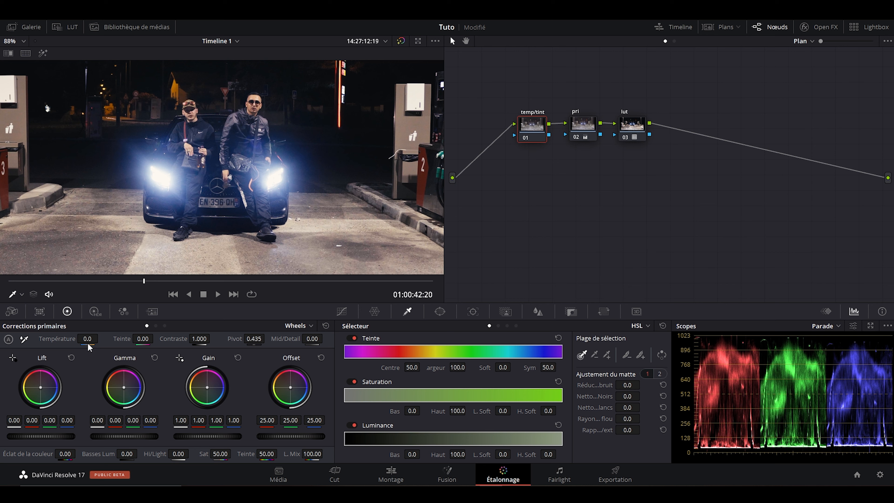
{"action": "left_click_drag", "start_coordinate": [87, 339], "coordinate": [82, 338]}
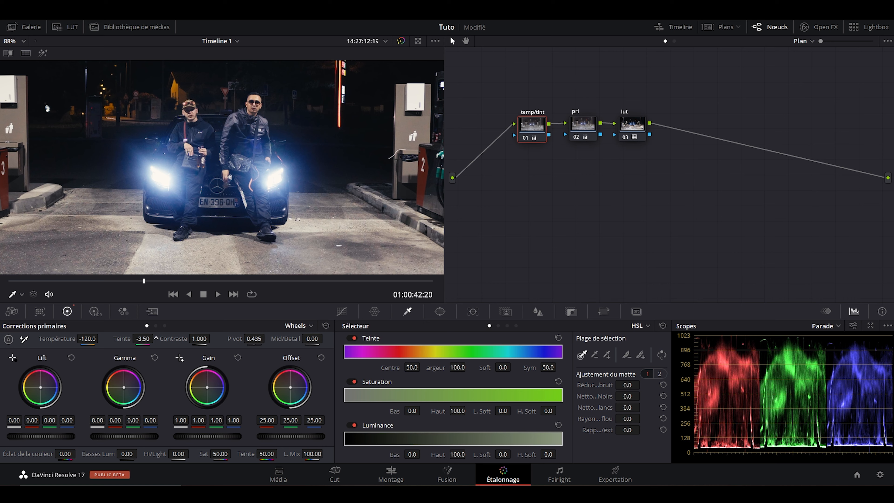
{"action": "scroll", "coordinate": [245, 144], "scroll_direction": "down", "scroll_amount": 3}
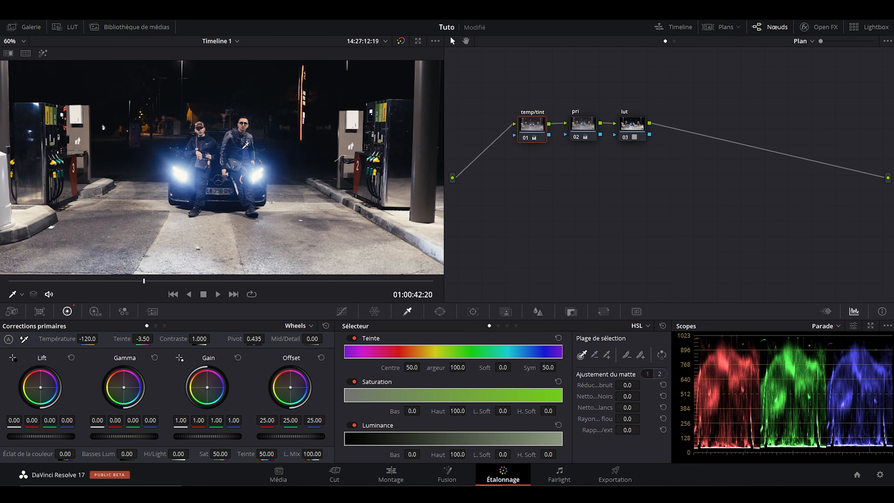
{"action": "scroll", "coordinate": [243, 150], "scroll_direction": "down", "scroll_amount": 1}
{"action": "scroll", "coordinate": [254, 152], "scroll_direction": "up", "scroll_amount": 6}
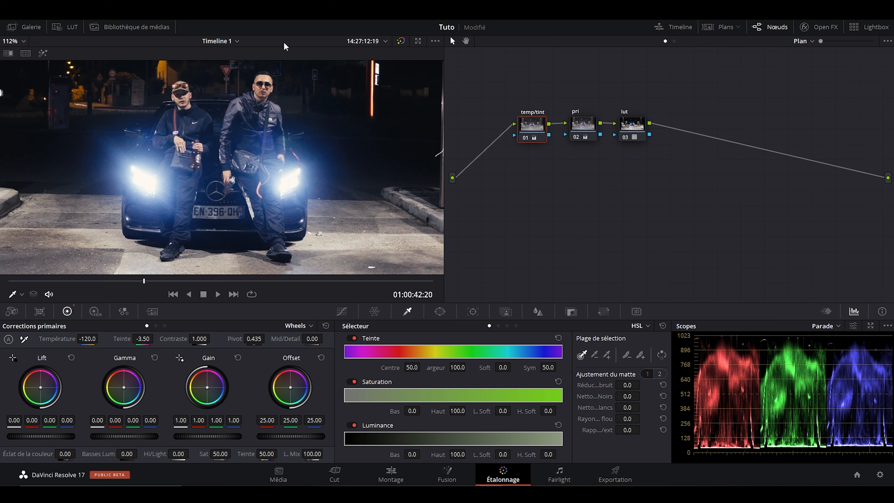
{"action": "scroll", "coordinate": [376, 113], "scroll_direction": "down", "scroll_amount": 2}
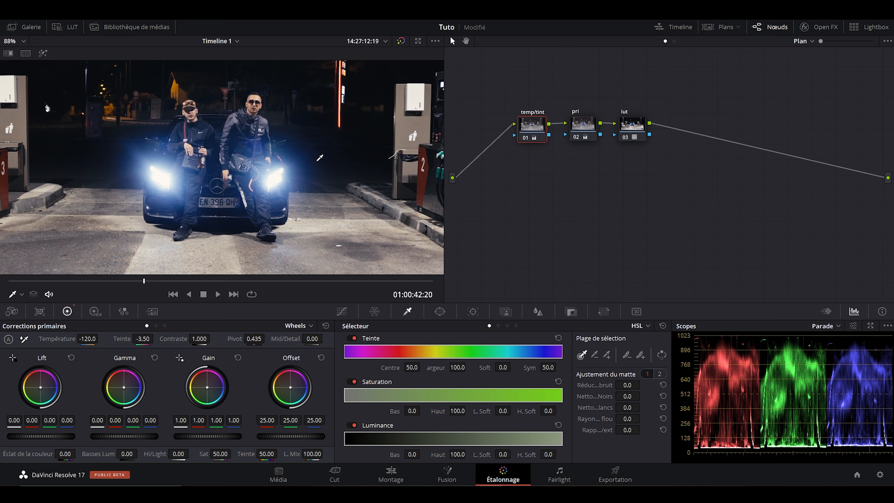
- Grab a still of the graded night shot and show it in the gallery
{"action": "right_click", "coordinate": [359, 126]}
{"action": "left_click", "coordinate": [384, 132]}
{"action": "left_click", "coordinate": [23, 28]}
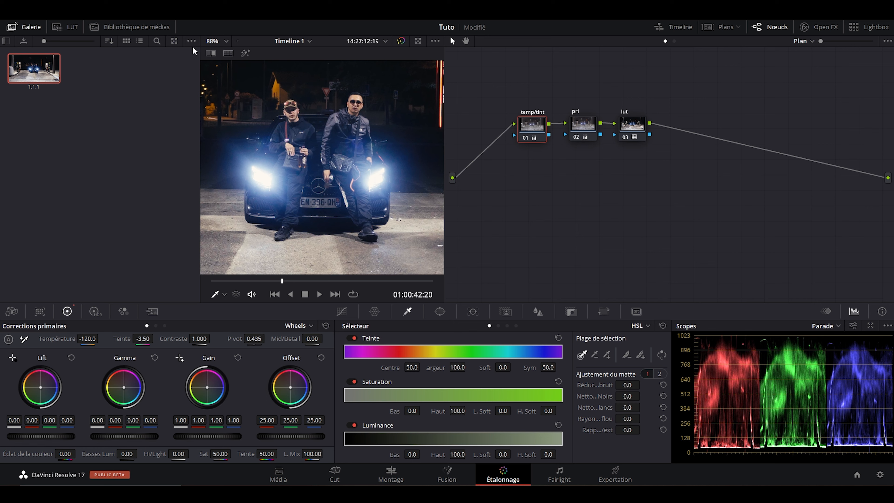
- Switch to Timeline 2, apply the grade of gallery still 1.1.1 to the clip's node, and hide the gallery
{"action": "left_click", "coordinate": [309, 42]}
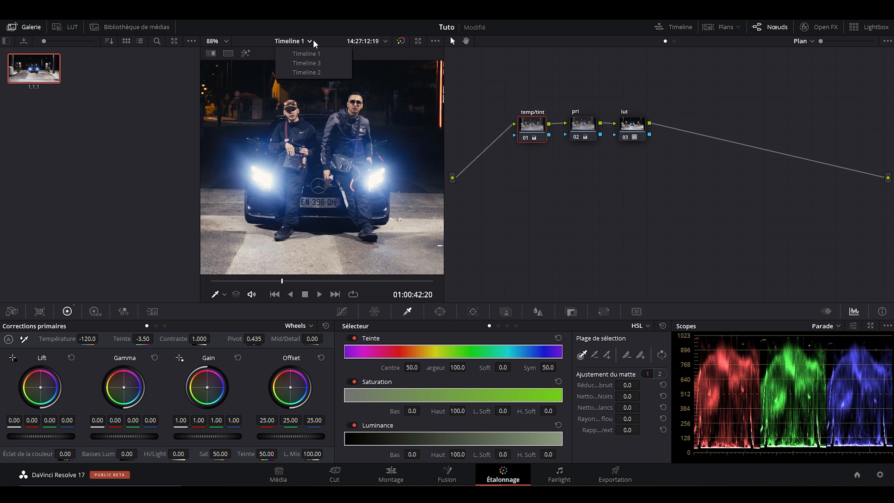
{"action": "left_click", "coordinate": [325, 70]}
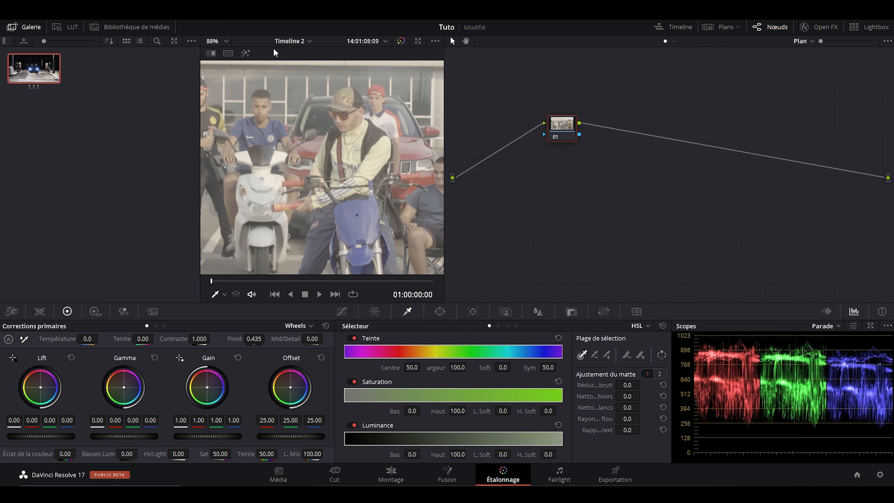
{"action": "scroll", "coordinate": [349, 131], "scroll_direction": "down", "scroll_amount": 4}
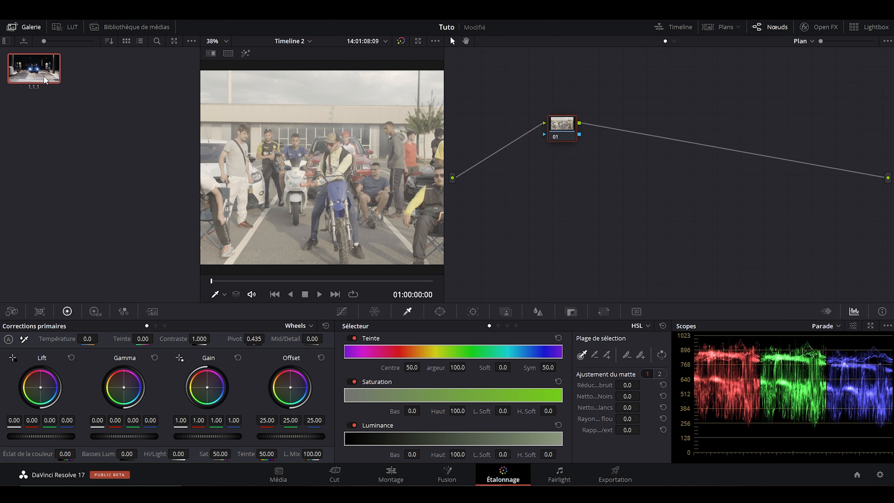
{"action": "left_click_drag", "start_coordinate": [53, 82], "coordinate": [564, 136]}
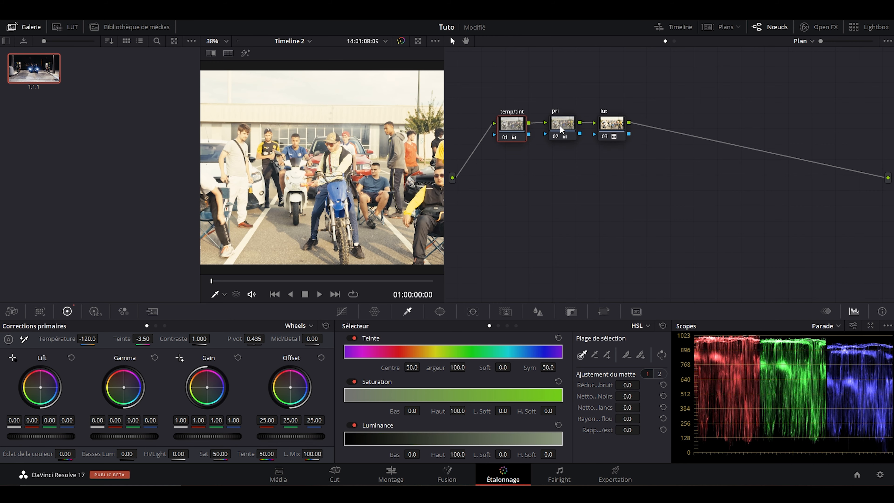
{"action": "left_click", "coordinate": [31, 28]}
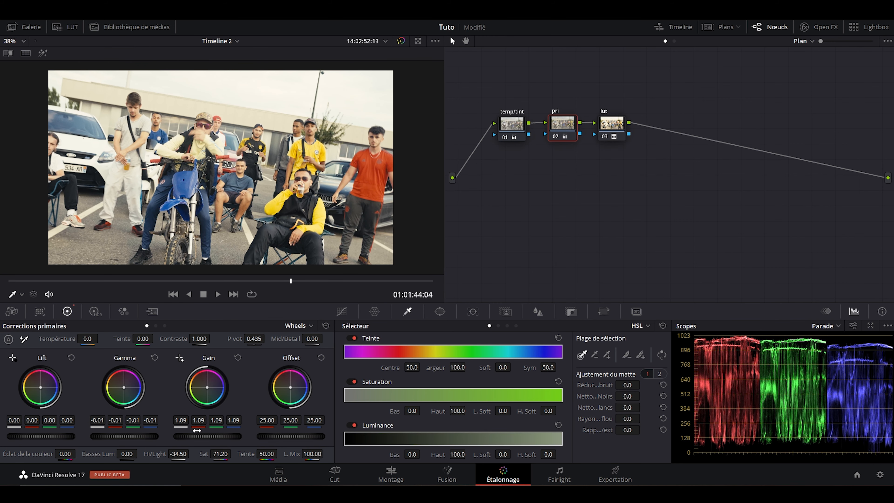
- Rebalance the exposure of the daylight shot on the pri node with gain at 1.11 and gamma at -0.03
{"action": "left_click_drag", "start_coordinate": [199, 437], "coordinate": [213, 437]}
{"action": "left_click_drag", "start_coordinate": [109, 437], "coordinate": [106, 436]}
{"action": "left_click_drag", "start_coordinate": [198, 438], "coordinate": [198, 439]}
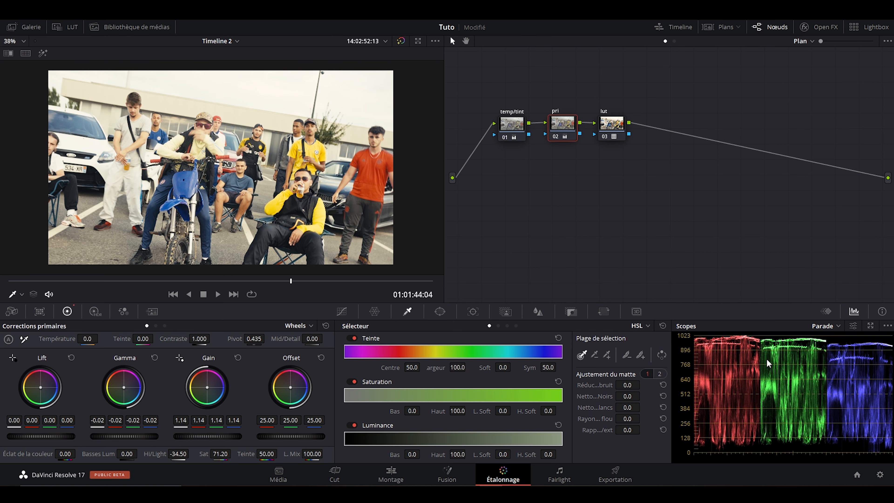
{"action": "left_click_drag", "start_coordinate": [210, 440], "coordinate": [205, 439]}
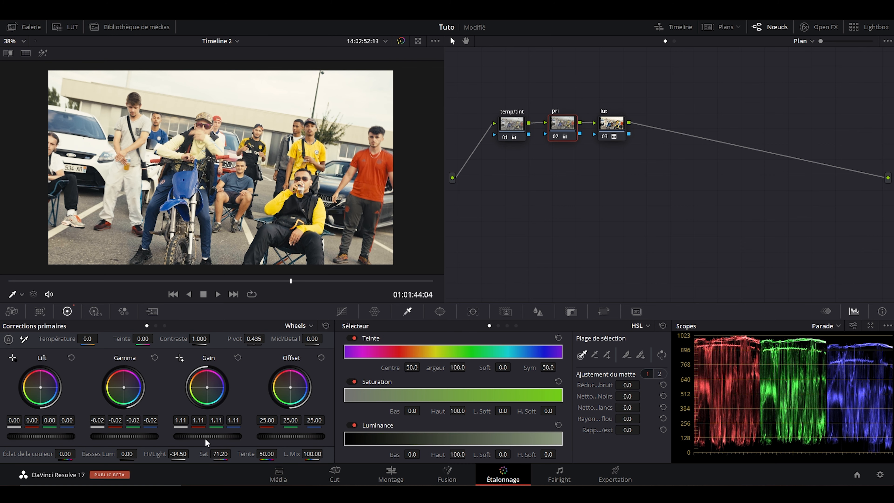
{"action": "left_click_drag", "start_coordinate": [144, 437], "coordinate": [142, 437]}
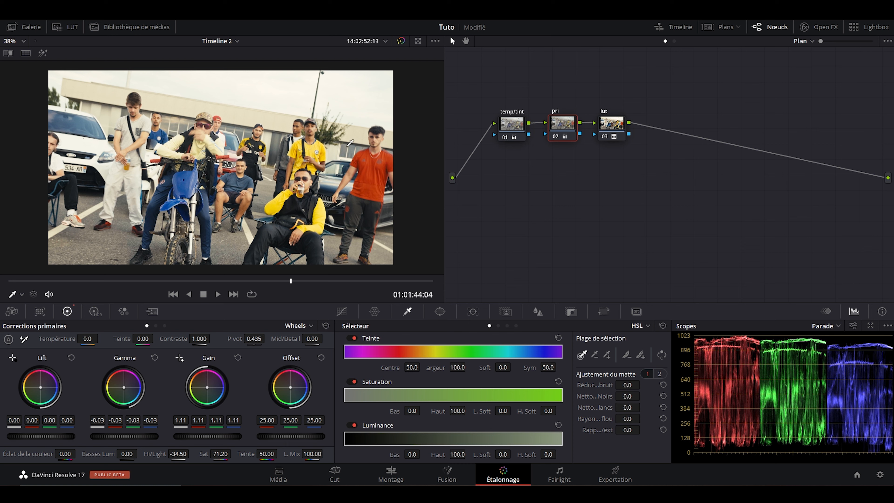
- Bypass the grade to compare the images before and after, on Timeline 2 and on Timeline 1
{"action": "left_click", "coordinate": [400, 41]}
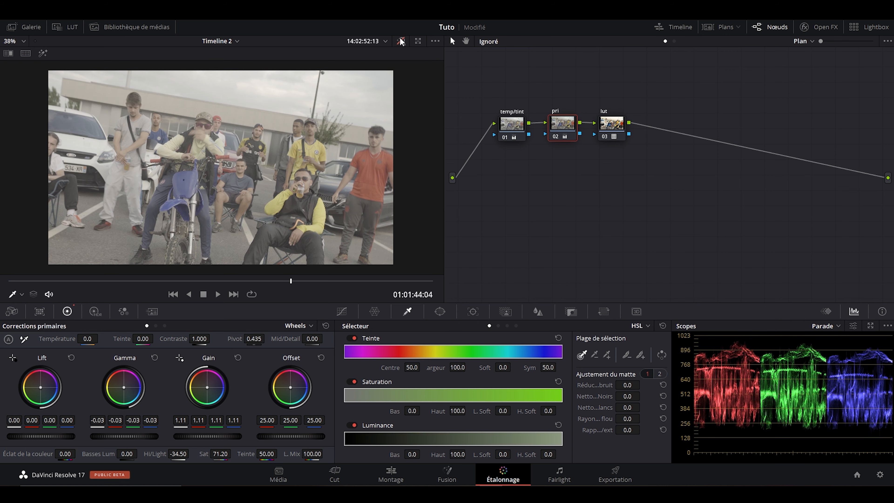
{"action": "left_click", "coordinate": [401, 41]}
{"action": "left_click", "coordinate": [235, 41]}
{"action": "left_click", "coordinate": [272, 70]}
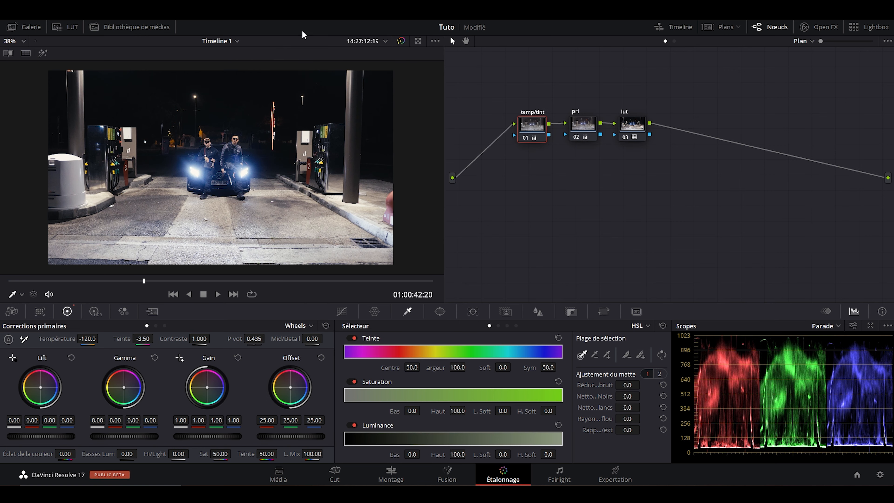
{"action": "left_click", "coordinate": [402, 41]}
- Switch to Timeline 3, go to about 01:01:51:17, and apply gallery still 1.1.1 to the interview clip's node
{"action": "left_click", "coordinate": [236, 42]}
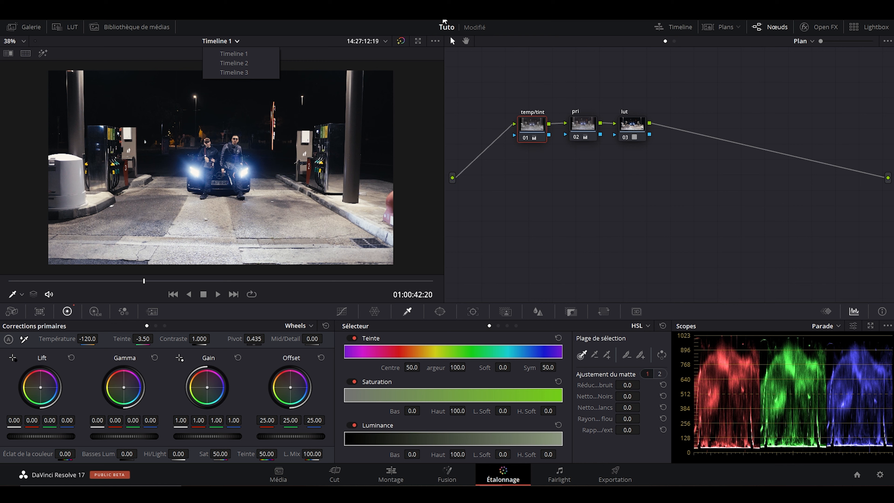
{"action": "left_click", "coordinate": [257, 69]}
{"action": "left_click_drag", "start_coordinate": [174, 281], "coordinate": [200, 281]}
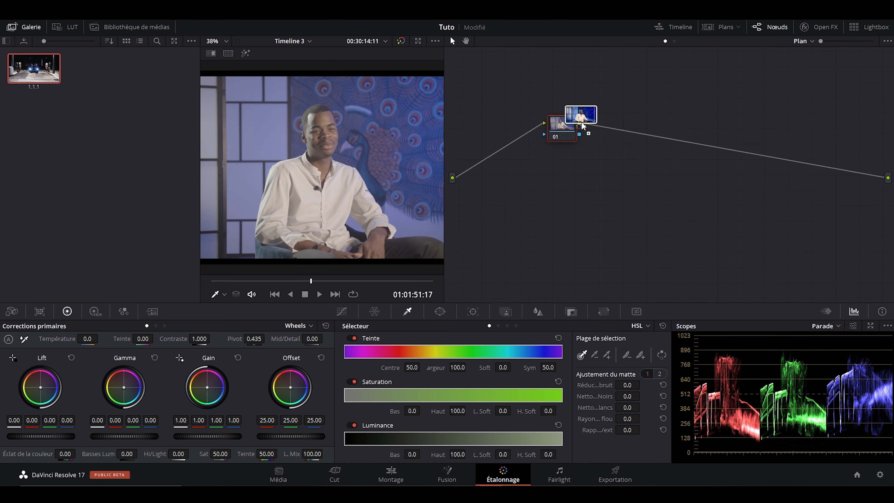
{"action": "left_click", "coordinate": [31, 29]}
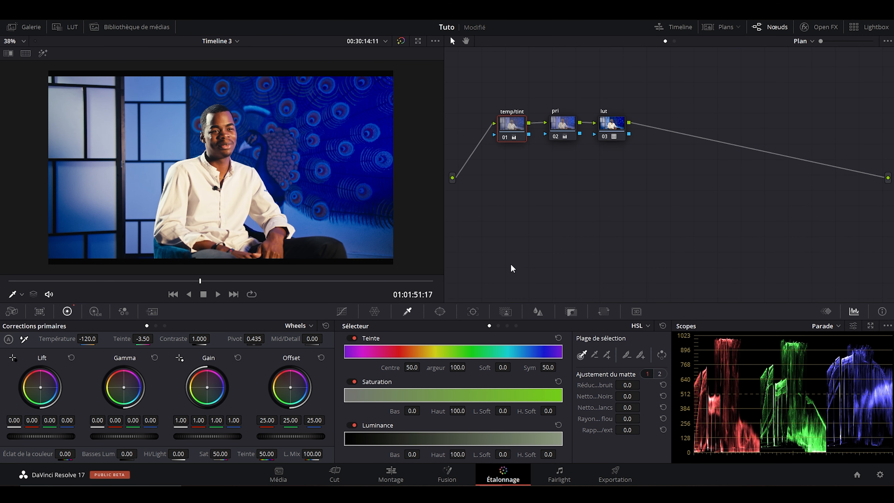
- On the interview clip's pri node, reduce saturation to 53.20 and contrast to 0.844
{"action": "left_click", "coordinate": [559, 129]}
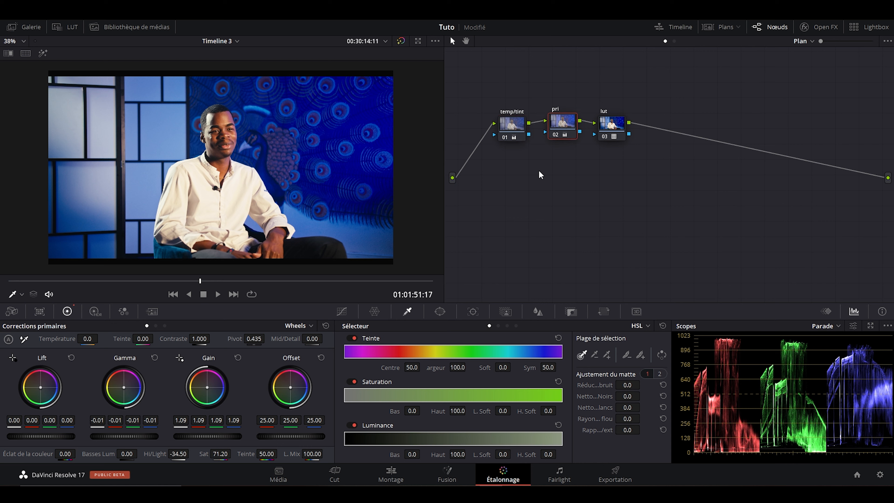
{"action": "left_click_drag", "start_coordinate": [223, 453], "coordinate": [175, 453]}
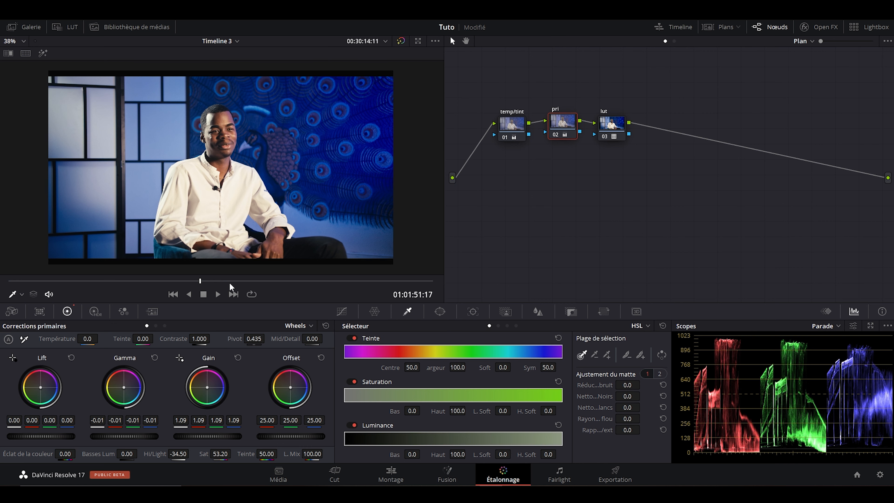
{"action": "left_click_drag", "start_coordinate": [197, 339], "coordinate": [171, 339]}
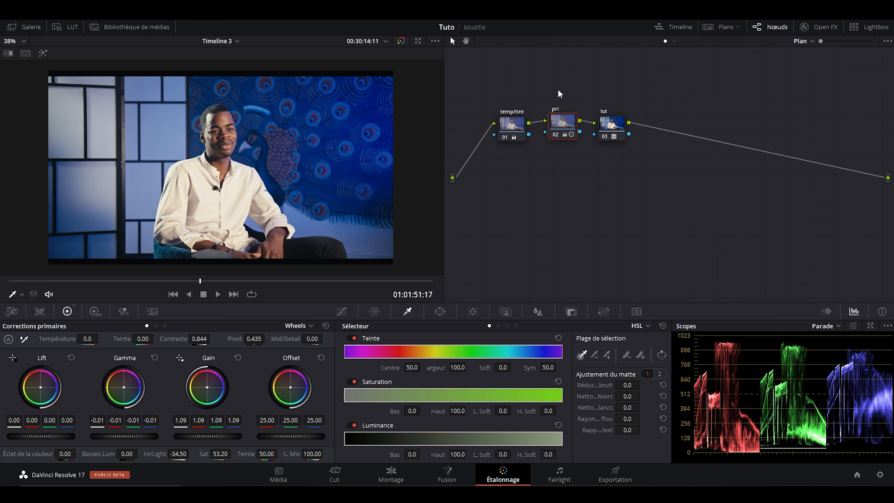
- Line up the temp/tint, lut and pri nodes in a straight row in the node graph
{"action": "left_click", "coordinate": [512, 124]}
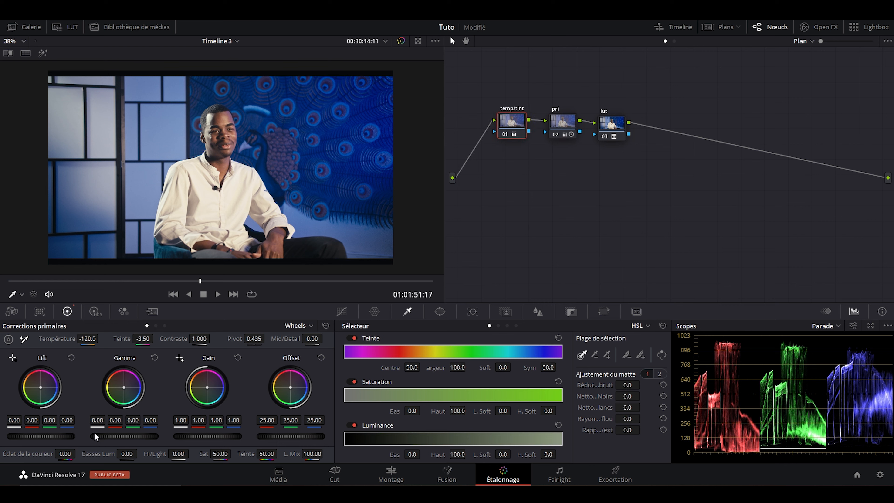
{"action": "mouse_move", "coordinate": [89, 338]}
{"action": "left_mouse_down"}
{"action": "mouse_move", "coordinate": [101, 338]}
{"action": "mouse_move", "coordinate": [89, 338]}
{"action": "left_mouse_up"}
{"action": "left_click_drag", "start_coordinate": [609, 126], "coordinate": [608, 122]}
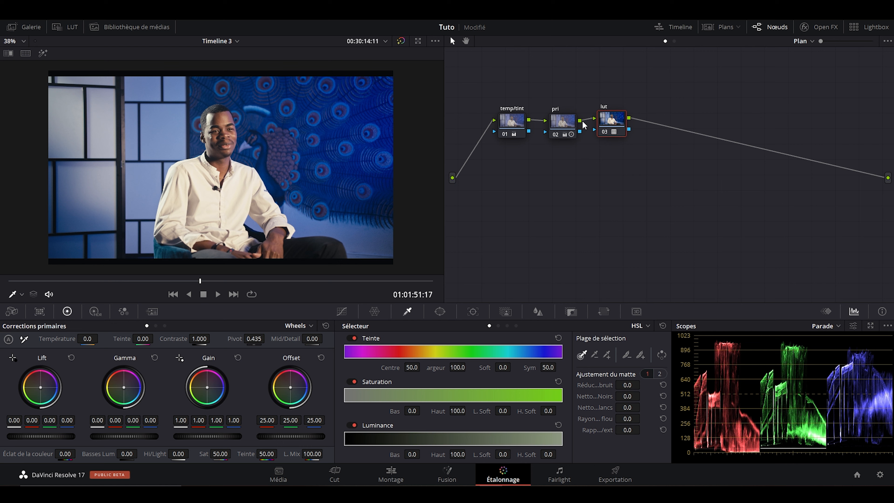
{"action": "left_click_drag", "start_coordinate": [561, 123], "coordinate": [561, 121]}
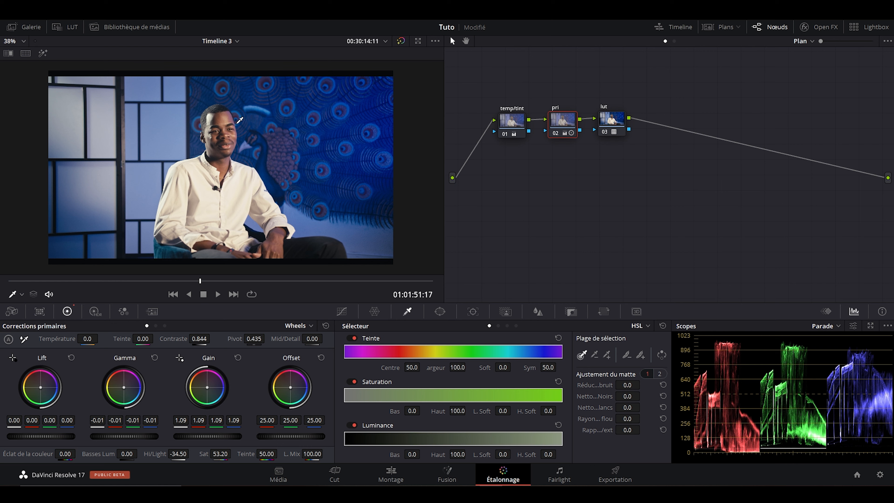
- Add a serial node after the lut node, and add a layer corrector node alongside the new node
{"action": "left_click", "coordinate": [610, 118]}
{"action": "key", "text": "alt+s"}
{"action": "right_click", "coordinate": [662, 119]}
{"action": "mouse_move", "coordinate": [742, 166]}
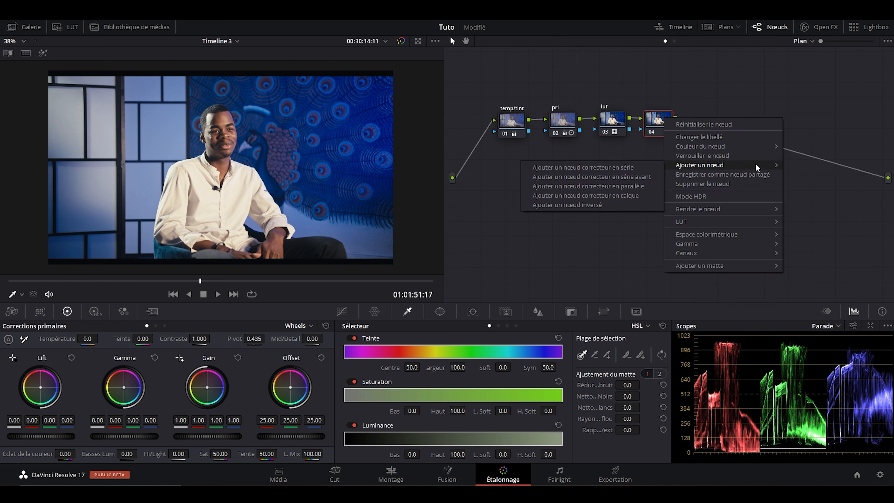
{"action": "left_click", "coordinate": [625, 196]}
- Arrange the two layered nodes with node 04 above the chain and node 05 directly below it
{"action": "left_click_drag", "start_coordinate": [659, 121], "coordinate": [658, 90]}
{"action": "left_click_drag", "start_coordinate": [658, 162], "coordinate": [656, 160]}
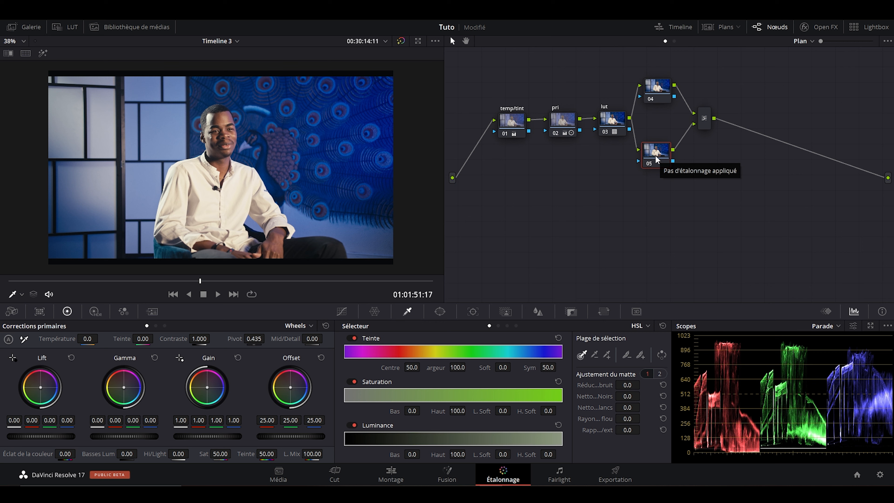
{"action": "left_click_drag", "start_coordinate": [655, 160], "coordinate": [658, 159]}
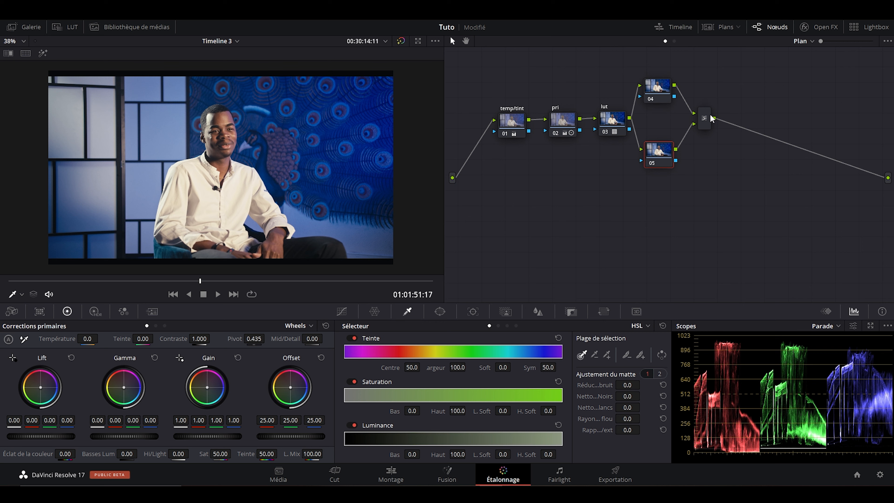
- Align the two layered nodes vertically and label the lower one, node 05, "uniforme"
{"action": "left_click", "coordinate": [704, 121]}
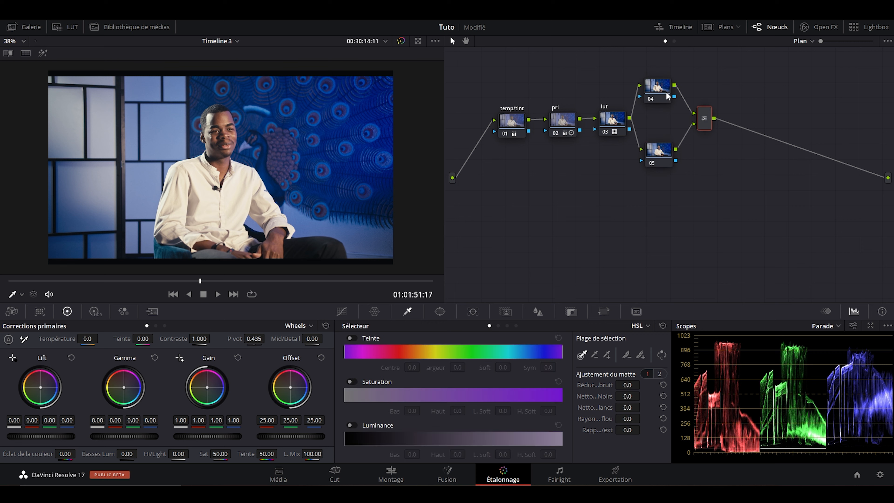
{"action": "left_click_drag", "start_coordinate": [666, 95], "coordinate": [669, 93]}
{"action": "left_click", "coordinate": [661, 150]}
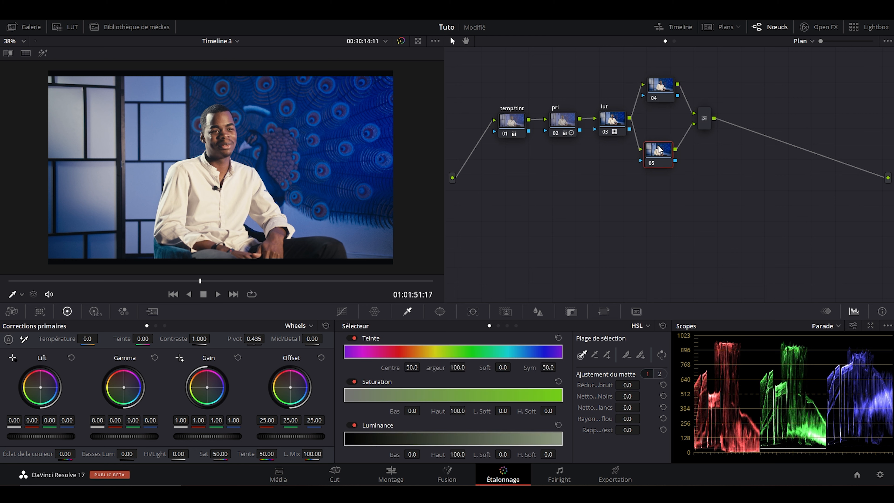
{"action": "left_click_drag", "start_coordinate": [660, 146], "coordinate": [661, 146]}
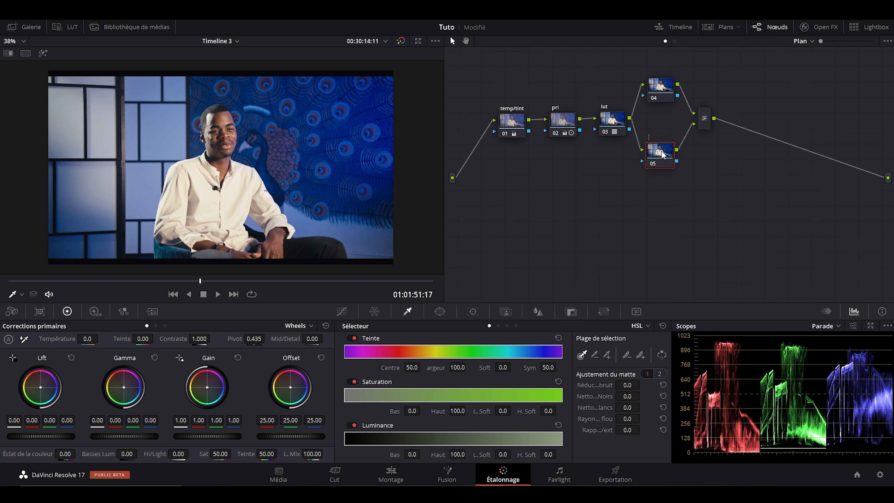
{"action": "type", "text": "iforme"}
{"action": "key", "text": "Return"}
- Label the upper layered node 04 "global"
{"action": "left_click", "coordinate": [661, 85]}
{"action": "double_click", "coordinate": [660, 85]}
{"action": "type", "text": "global"}
{"action": "key", "text": "Return"}
- On the uniforme node, sample the man's cream shirt with the HSL qualifier and highlight the selection in the viewer
{"action": "left_click_drag", "start_coordinate": [662, 150], "coordinate": [662, 147]}
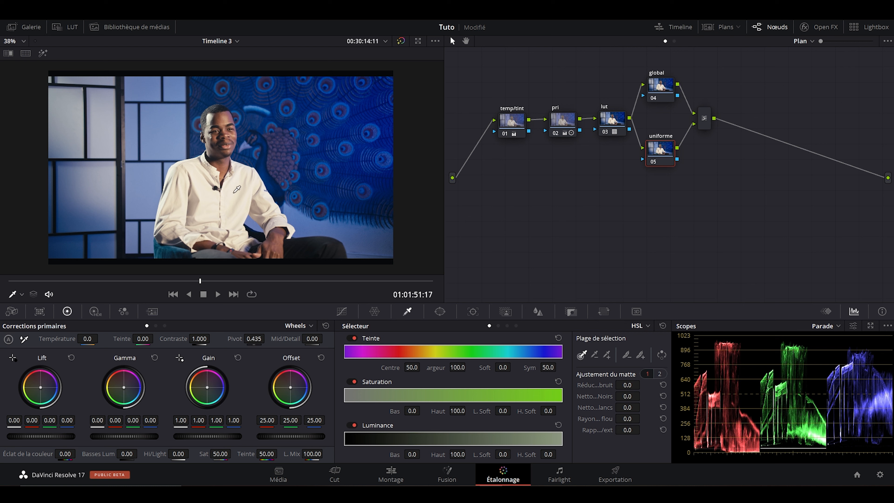
{"action": "left_click", "coordinate": [215, 199]}
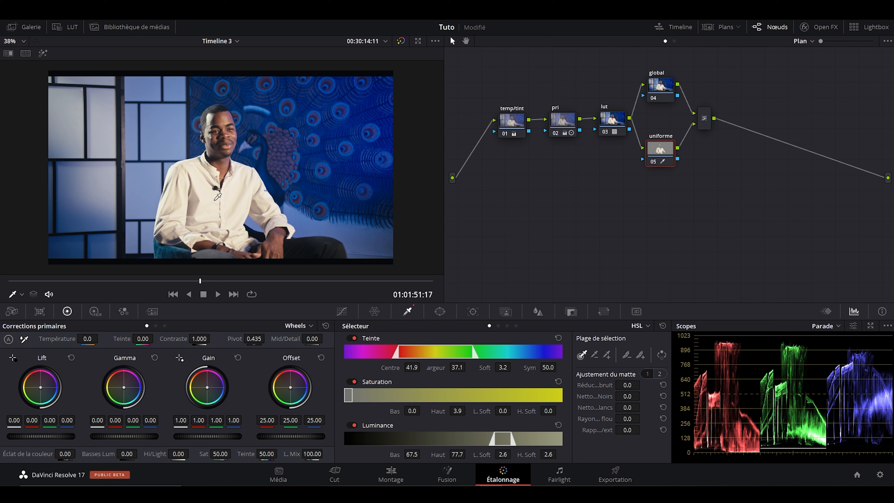
{"action": "key", "text": "shift+h"}
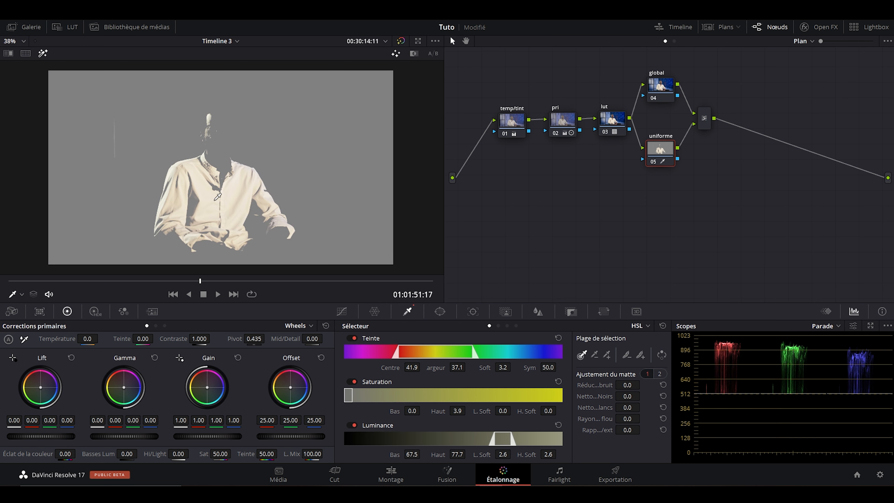
- Refine the shirt key: hue width 11.7, saturation high 3.4 with softness 3.8 and 3.2, and luminance range 64.9 to 75.1
{"action": "left_click_drag", "start_coordinate": [457, 367], "coordinate": [468, 367]}
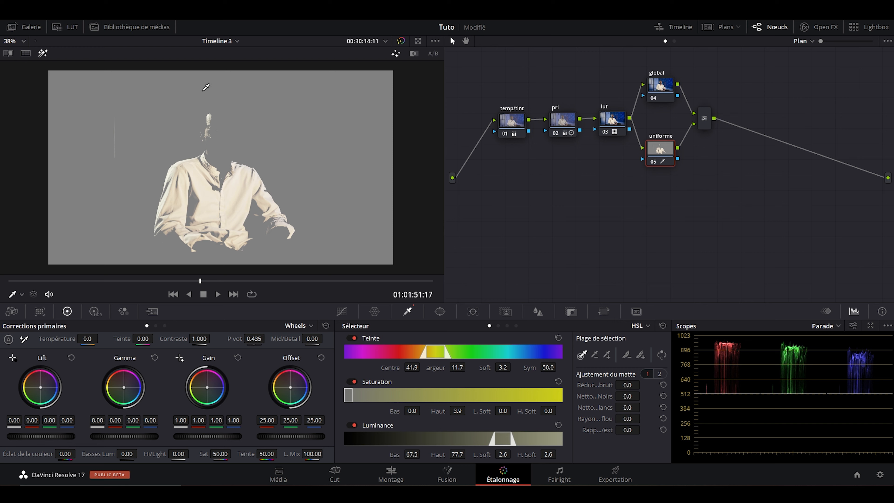
{"action": "left_click_drag", "start_coordinate": [456, 411], "coordinate": [558, 410]}
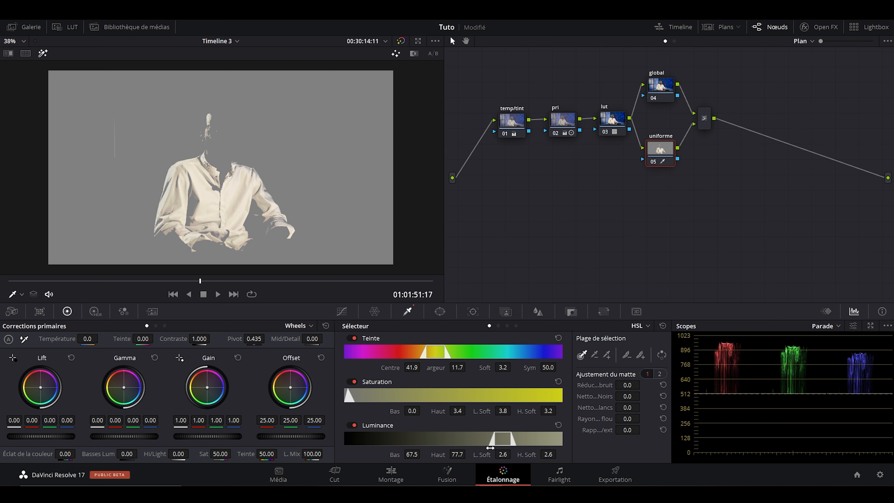
{"action": "left_click_drag", "start_coordinate": [499, 437], "coordinate": [494, 439]}
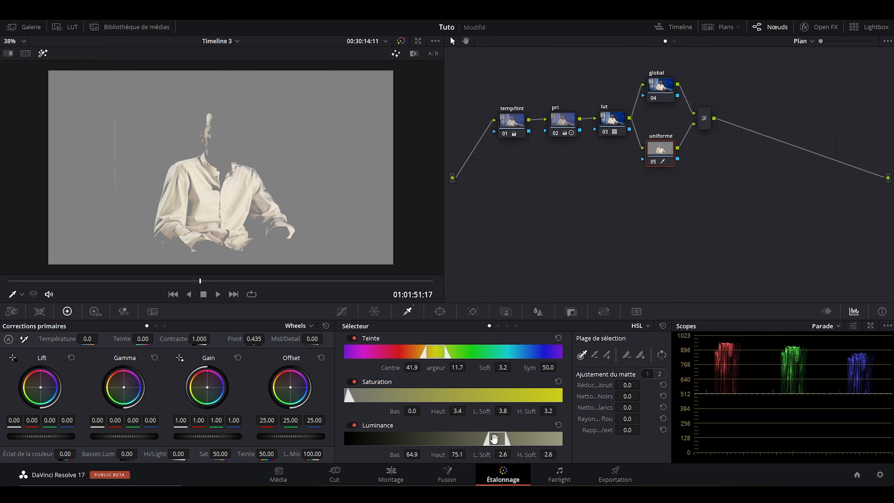